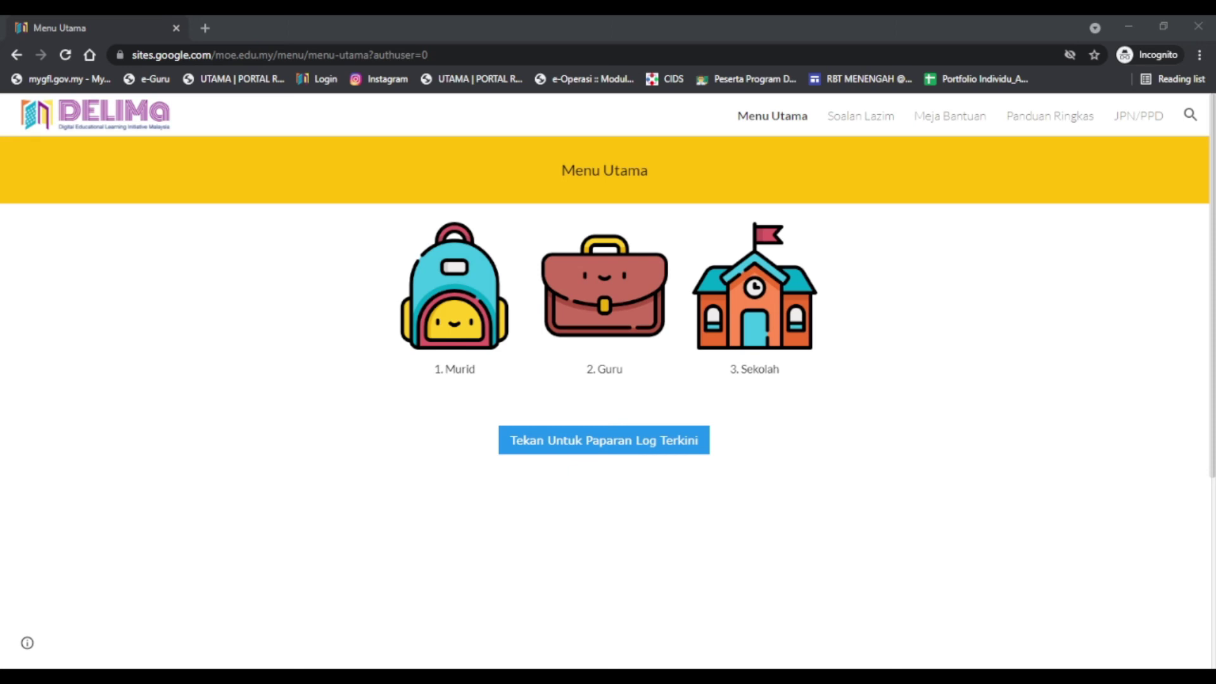
- Open the Guru menu in DELIMa and go to its Aplikasi page
left_click(612, 296)
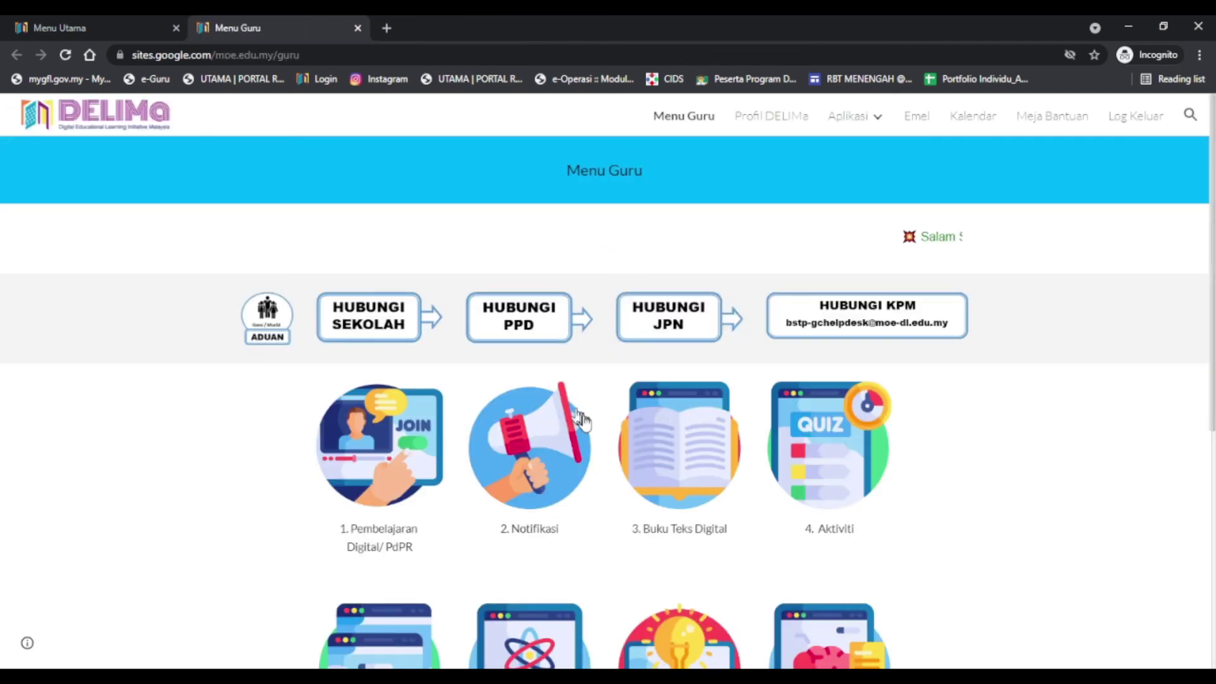
scroll(904, 439, "down", 2)
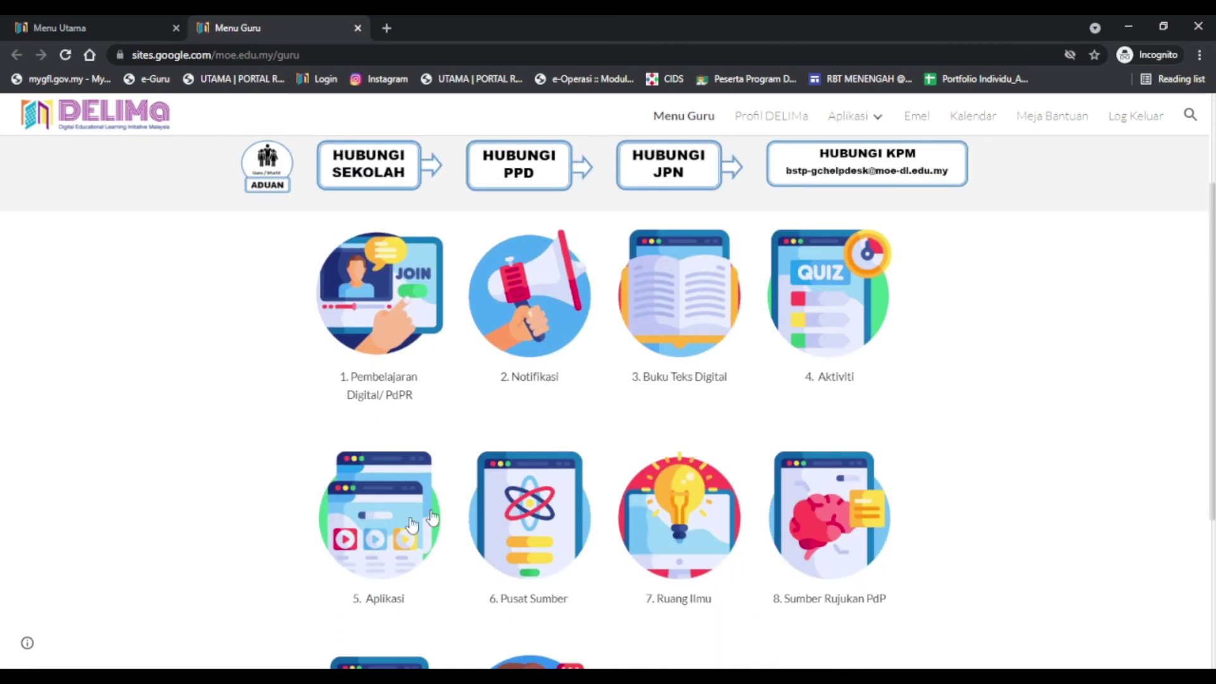
left_click(385, 523)
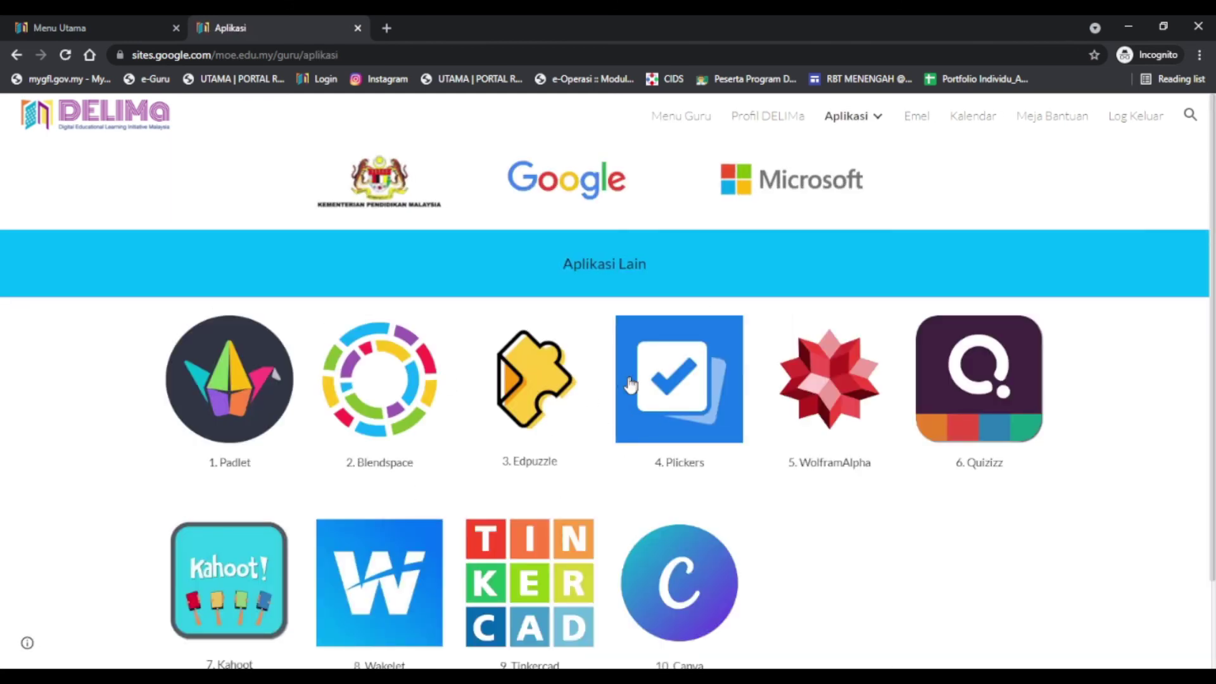
- Find Padlet among the Aplikasi Lain apps and open it
scroll(624, 383, "down", 2)
scroll(625, 456, "up", 1)
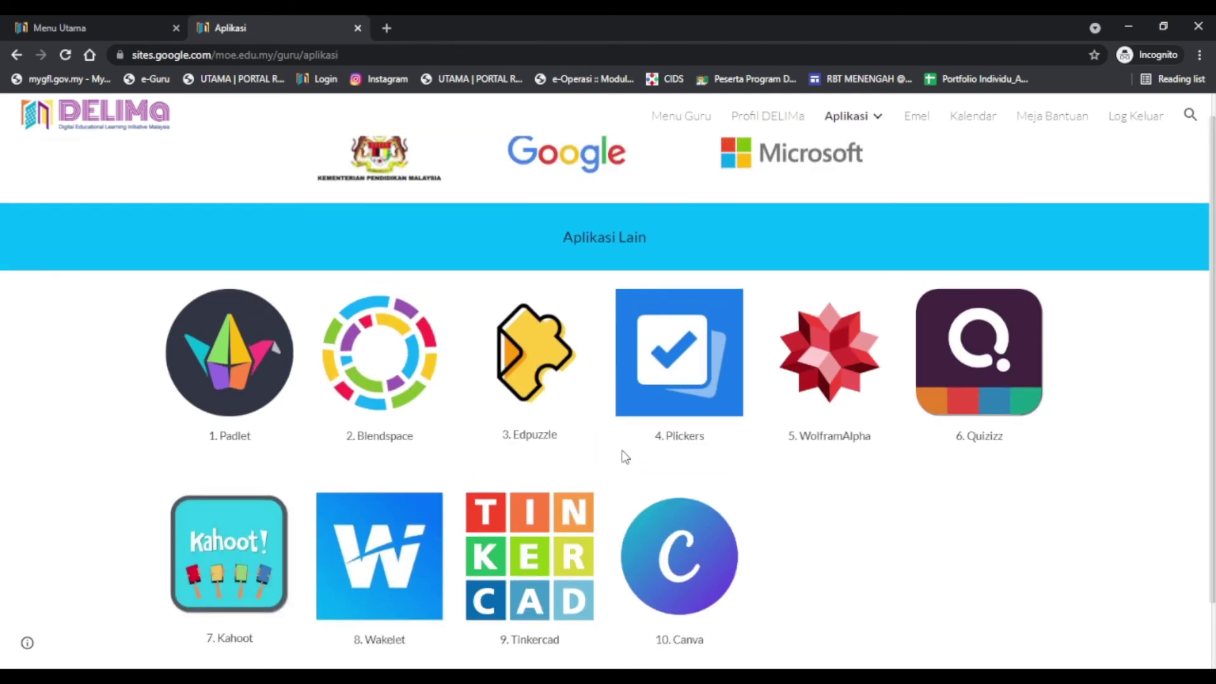
scroll(320, 443, "down", 1)
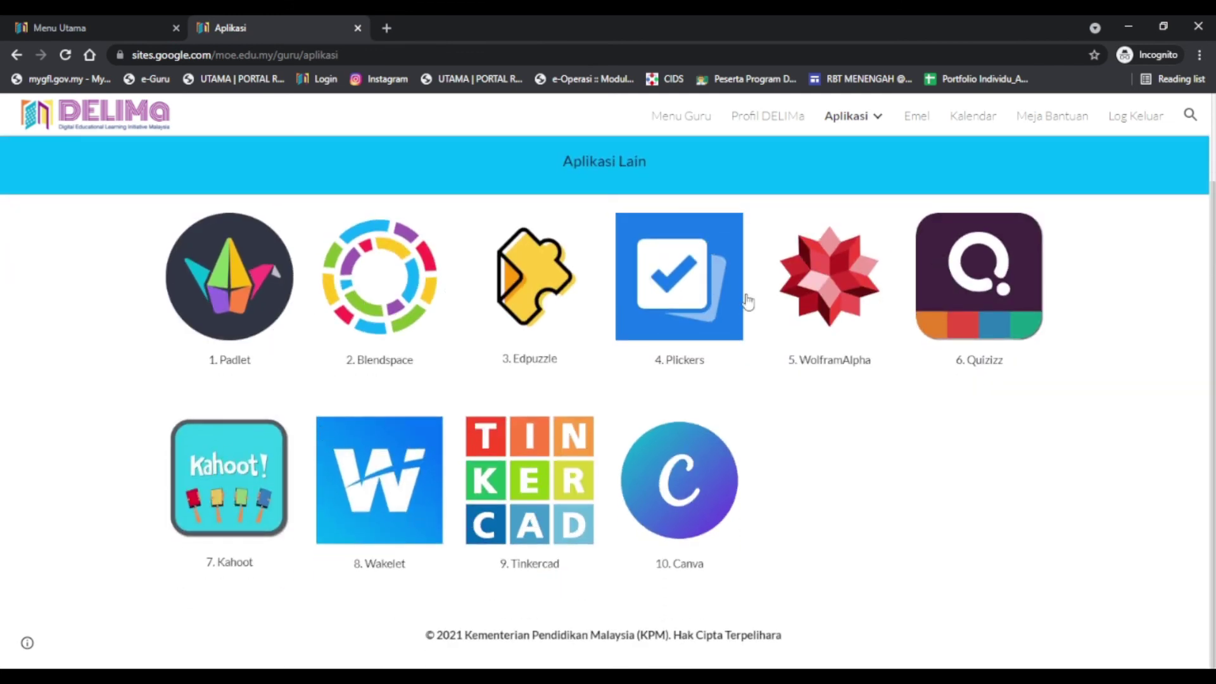
scroll(361, 422, "up", 2)
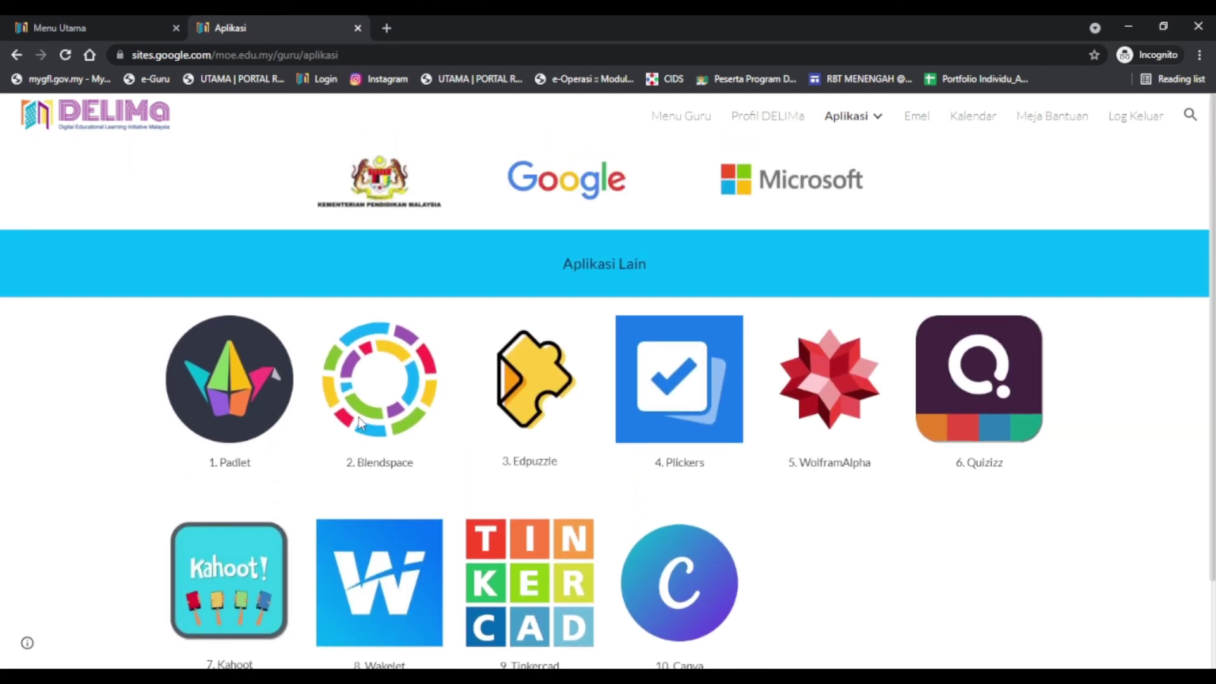
left_click(232, 394)
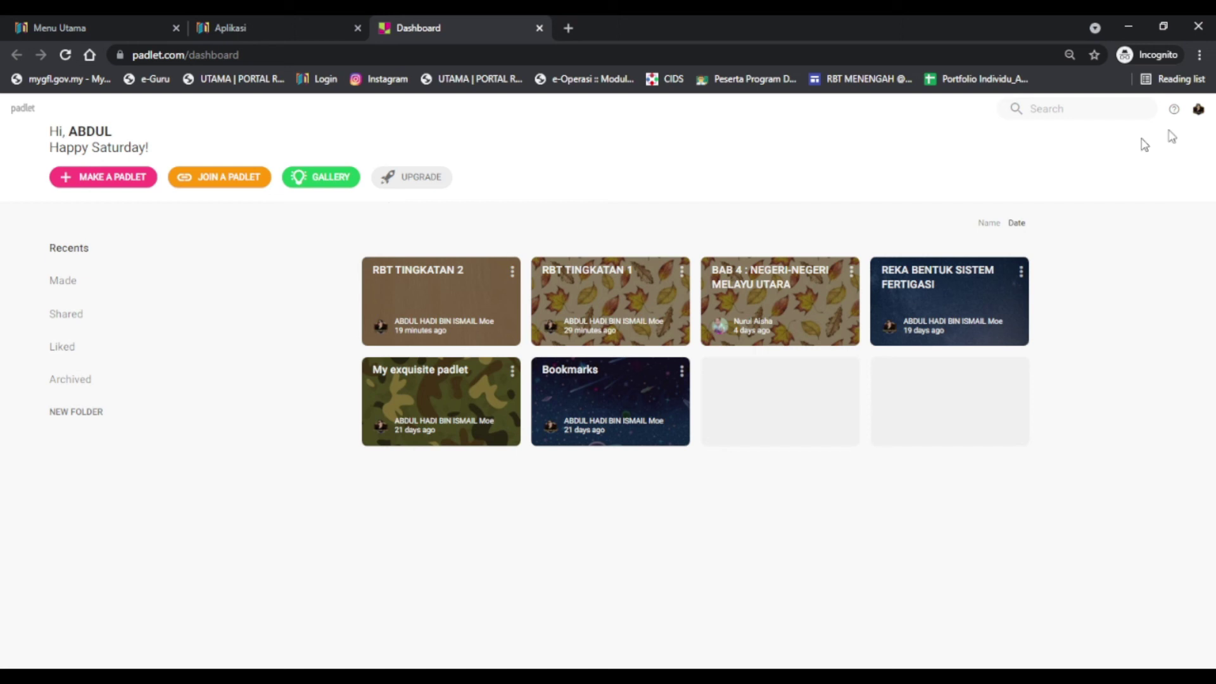
- Log out of Padlet and log back in with the existing Google account
left_click(1198, 110)
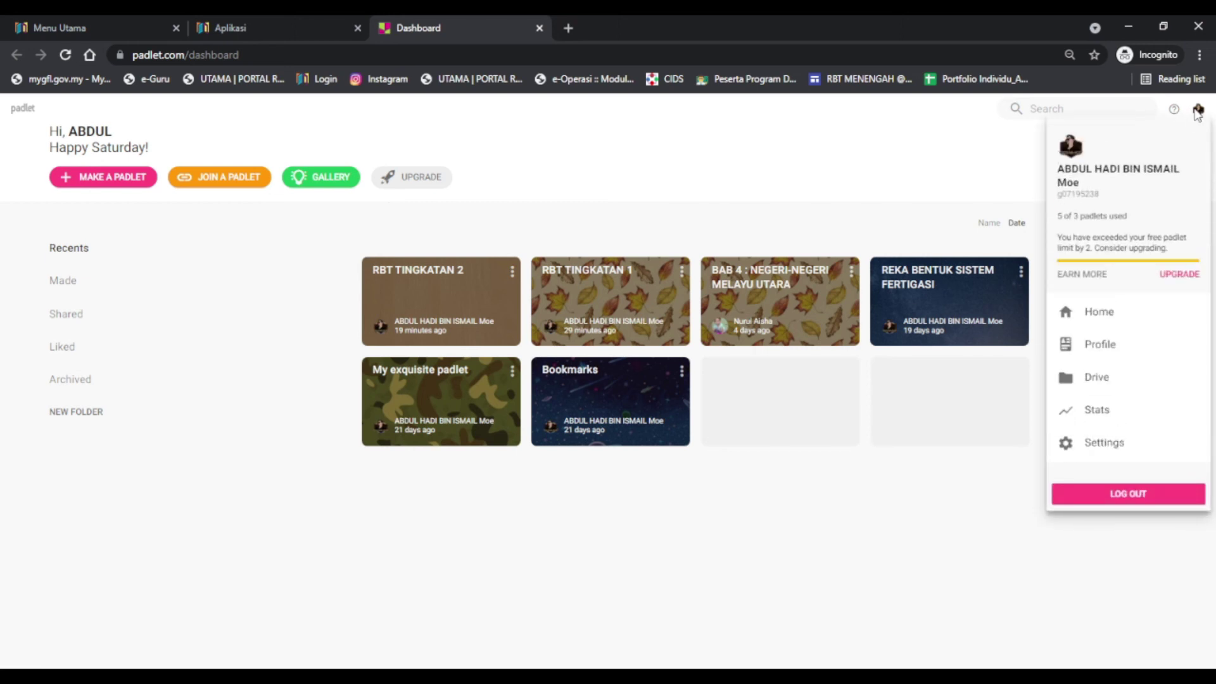
left_click(1127, 504)
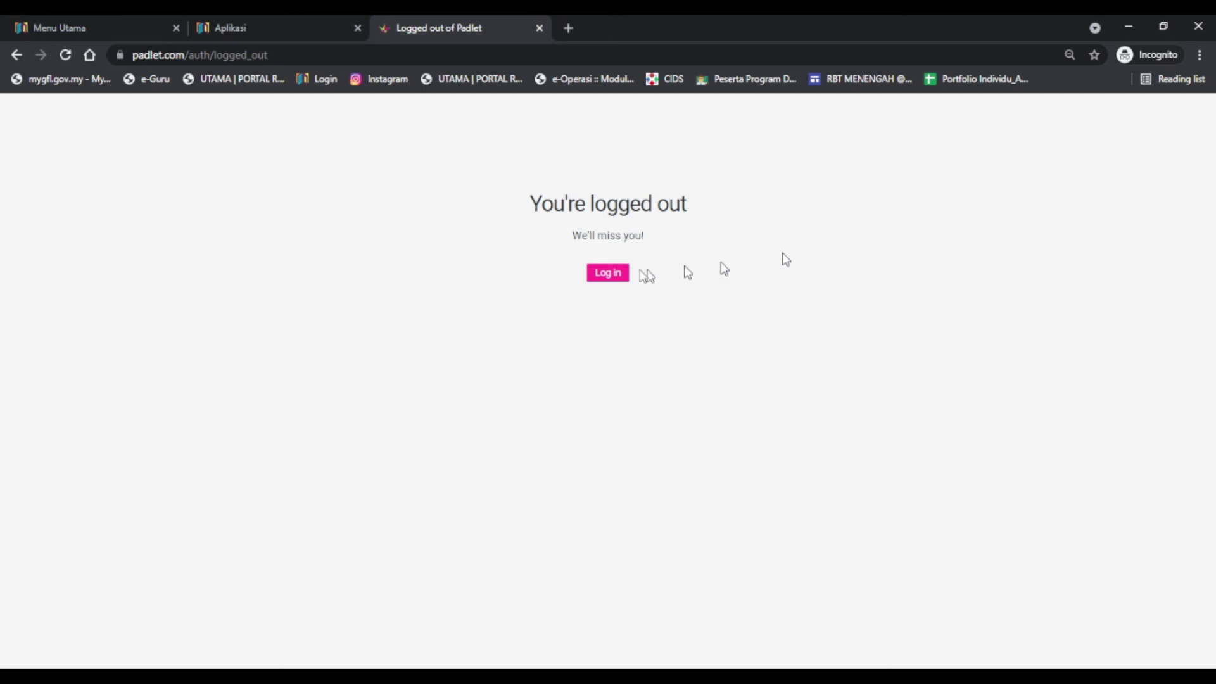
left_click(610, 274)
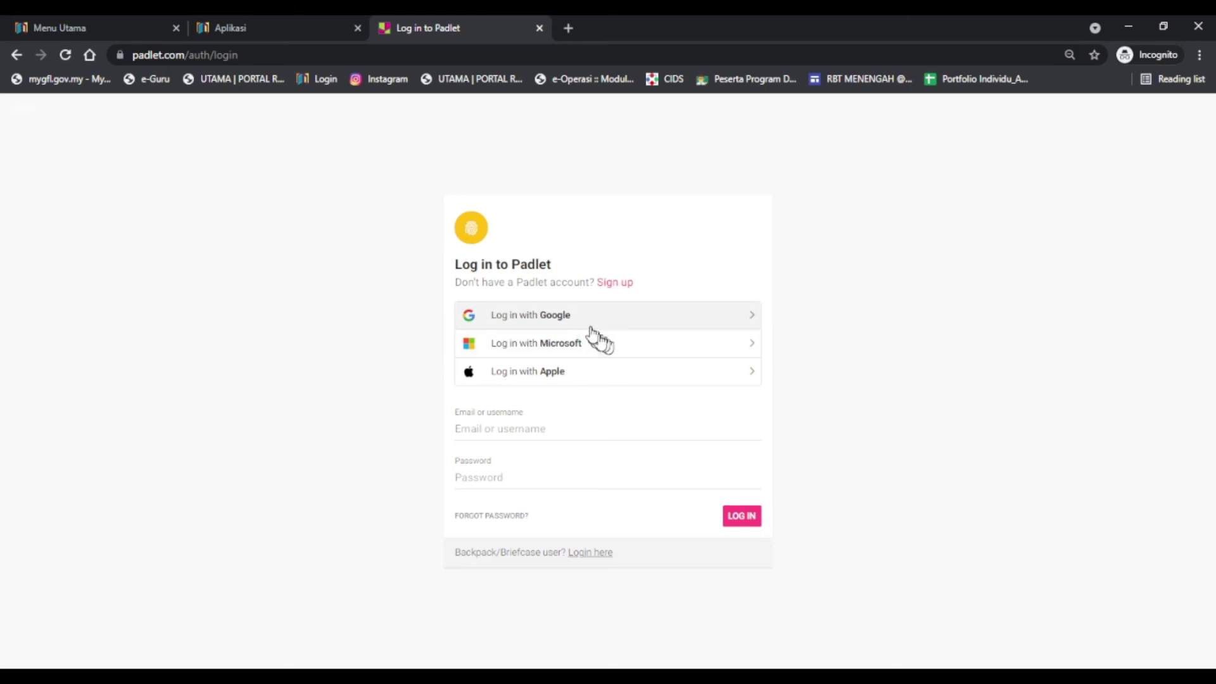
left_click(555, 323)
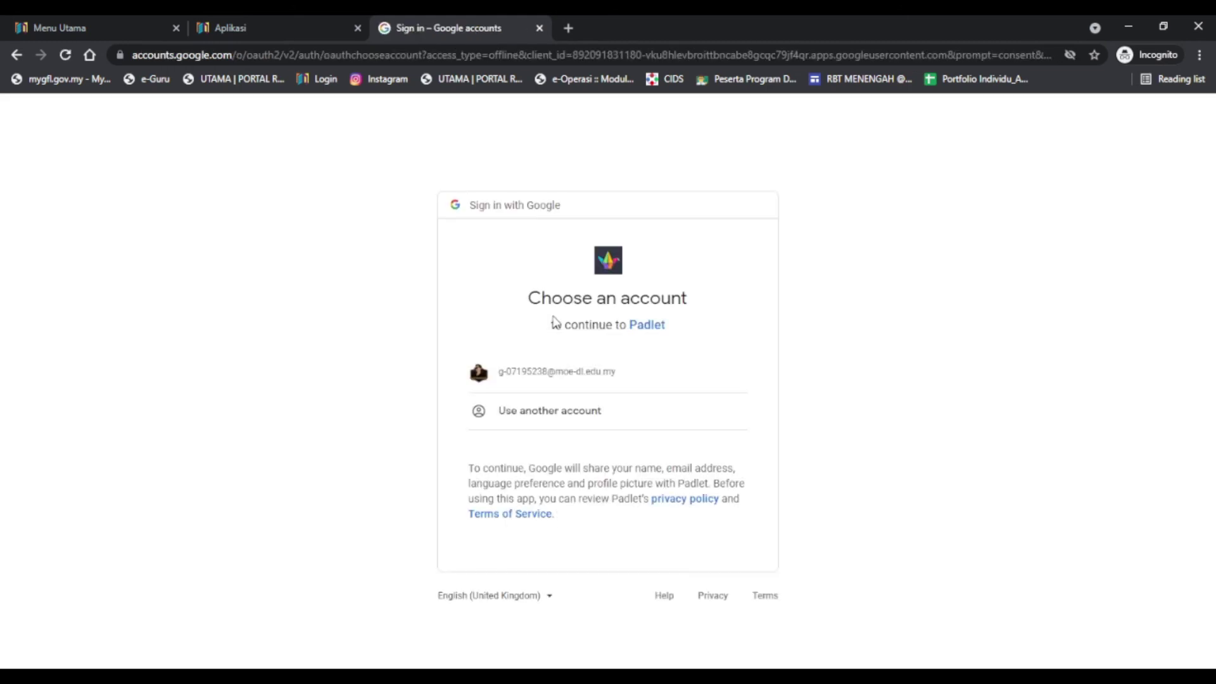
left_click(558, 378)
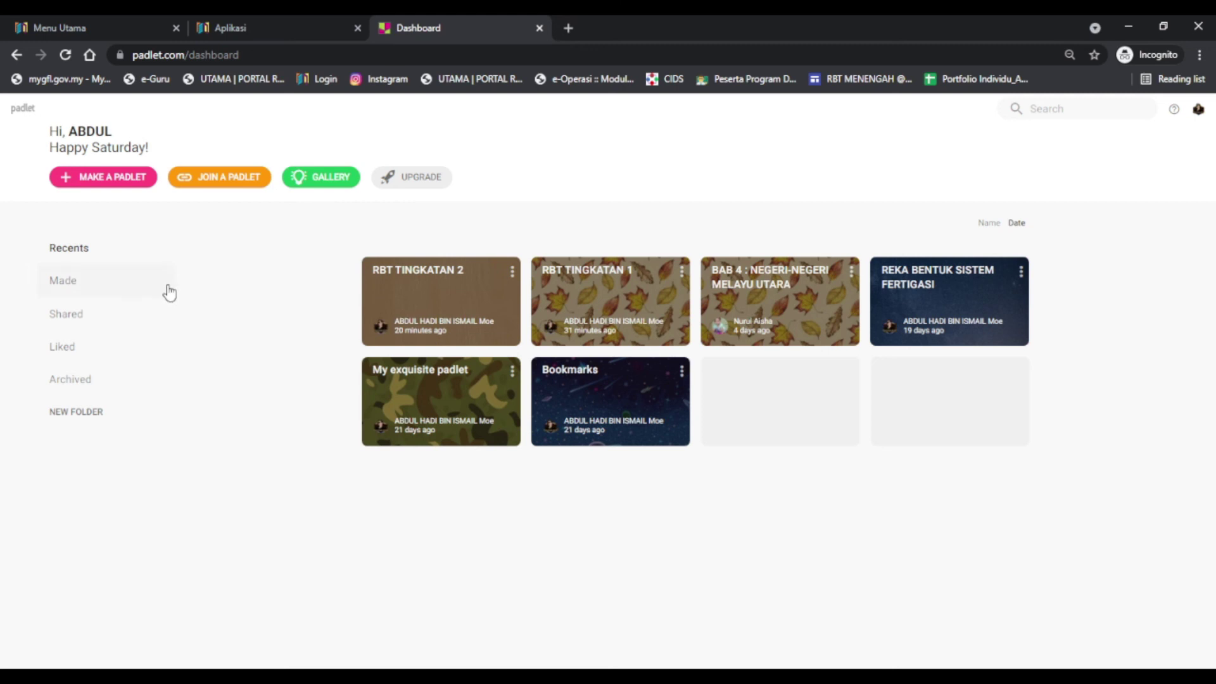
- Try to make a new padlet and return to the dashboard
left_click(86, 183)
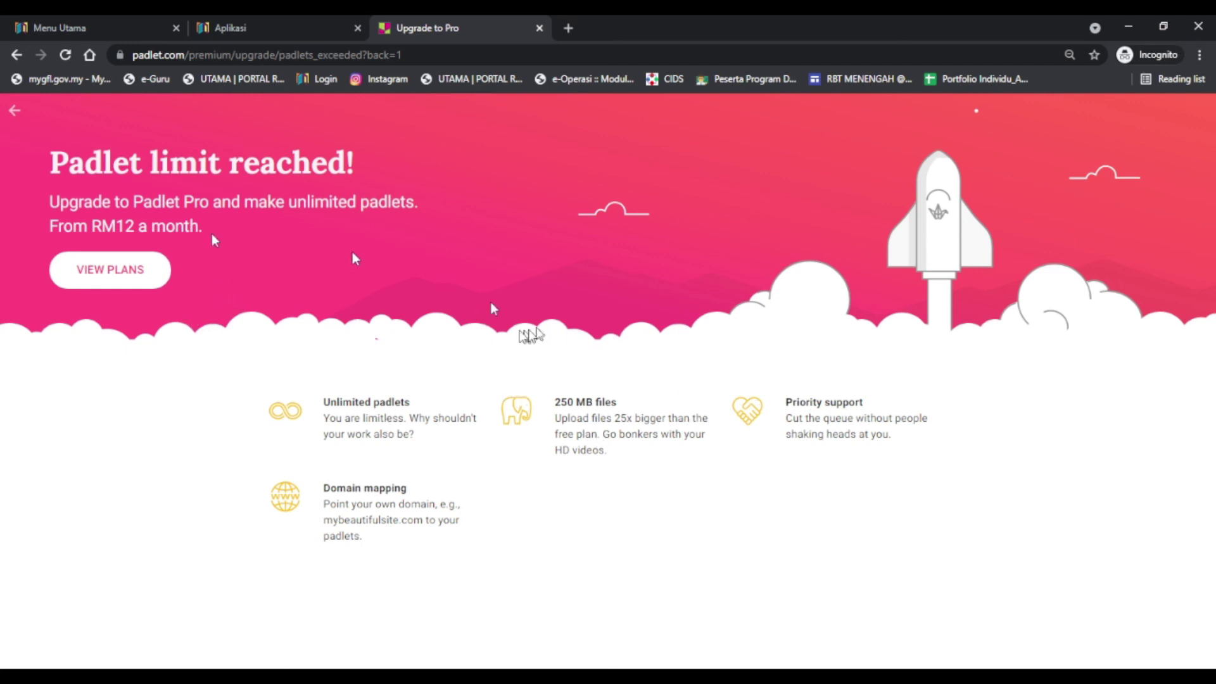
left_click(15, 56)
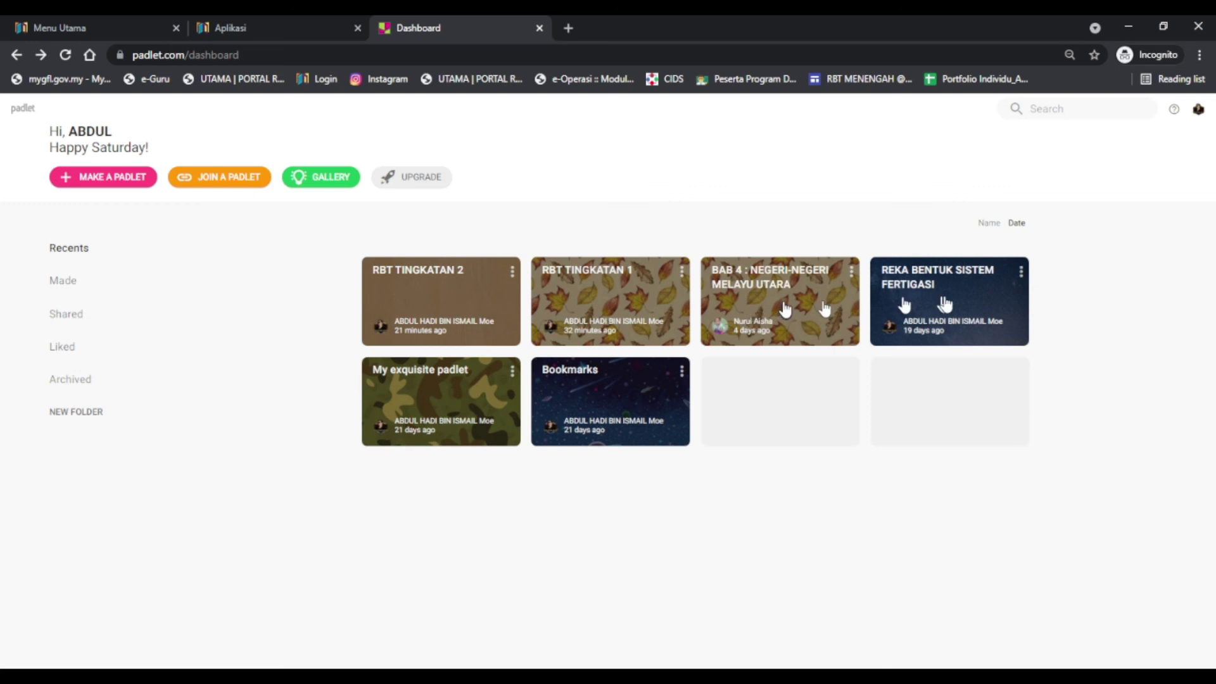
- Open the Bookmarks padlet and delete it, entering the displayed confirmation code
left_click(630, 393)
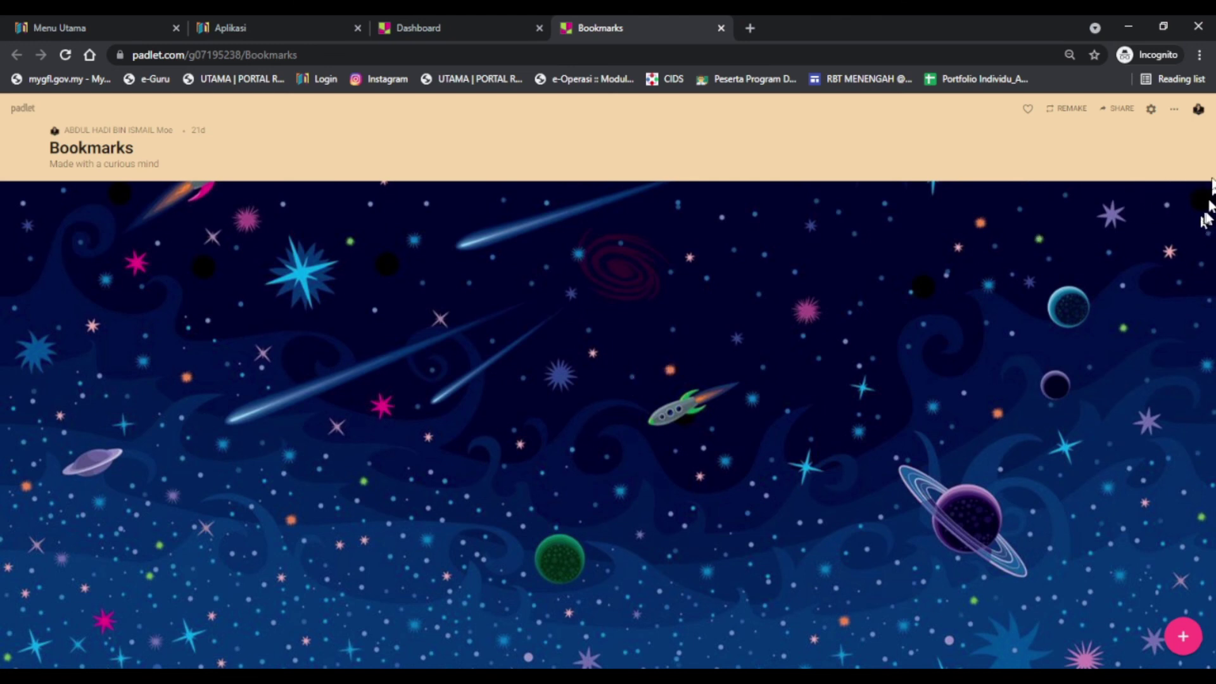
left_click(1175, 110)
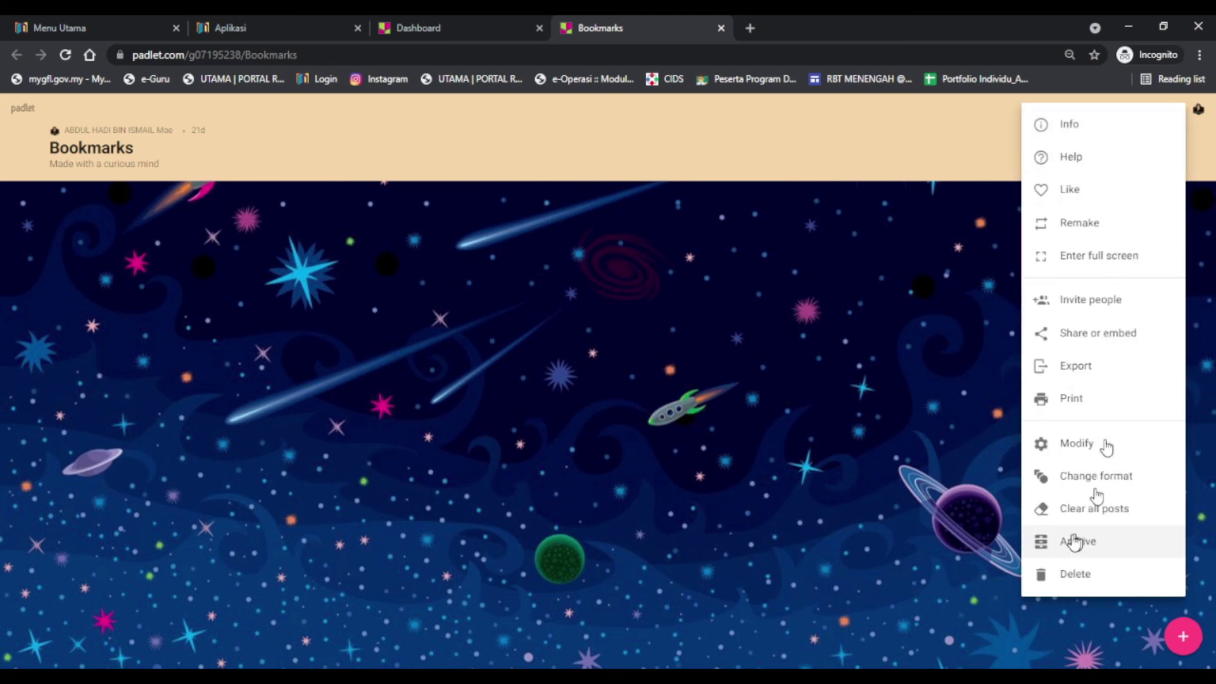
left_click(1080, 575)
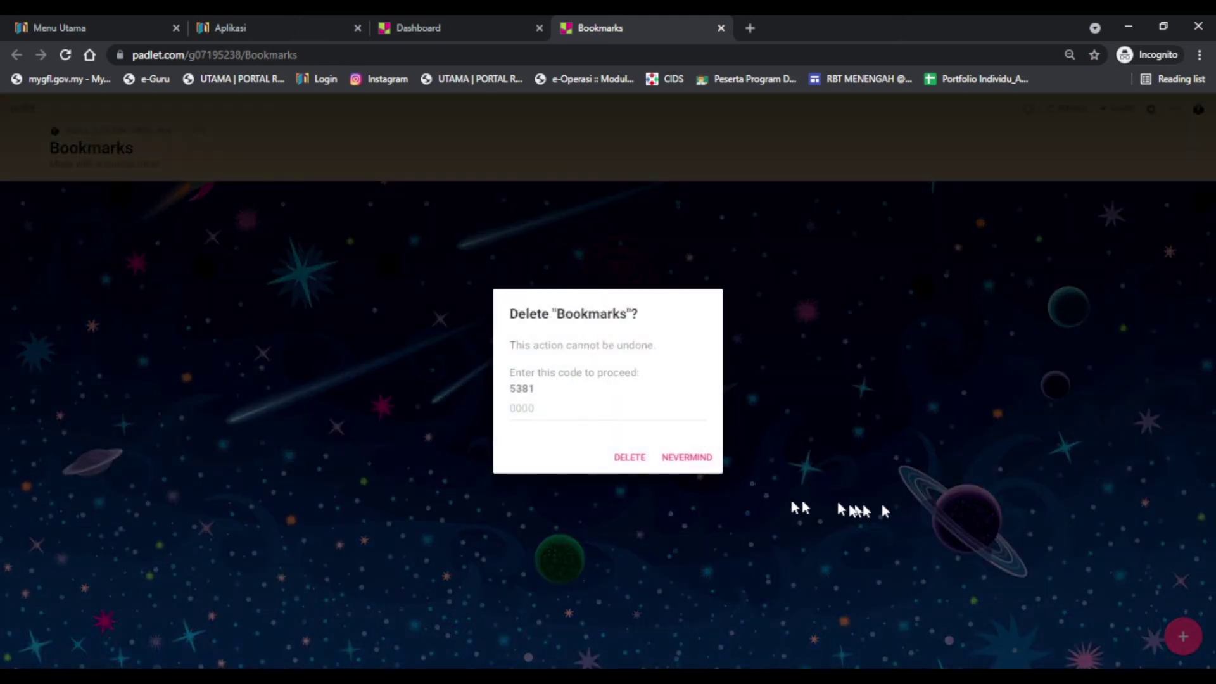
left_click(631, 459)
left_click(543, 410)
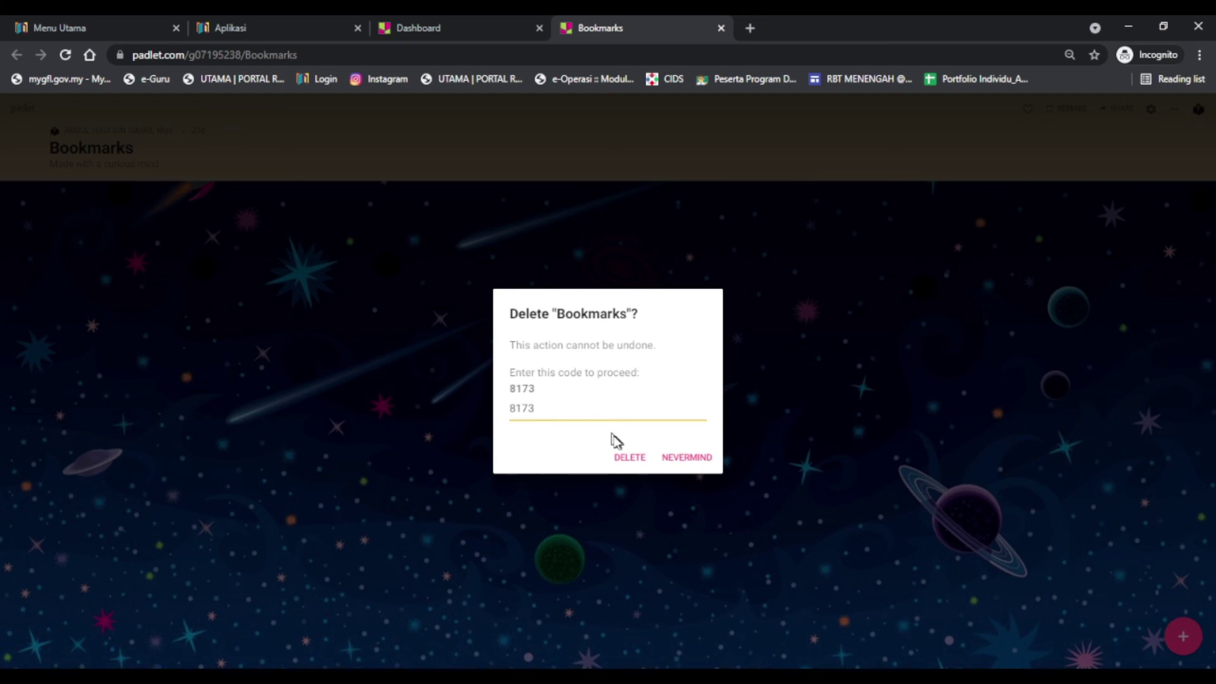
left_click(621, 455)
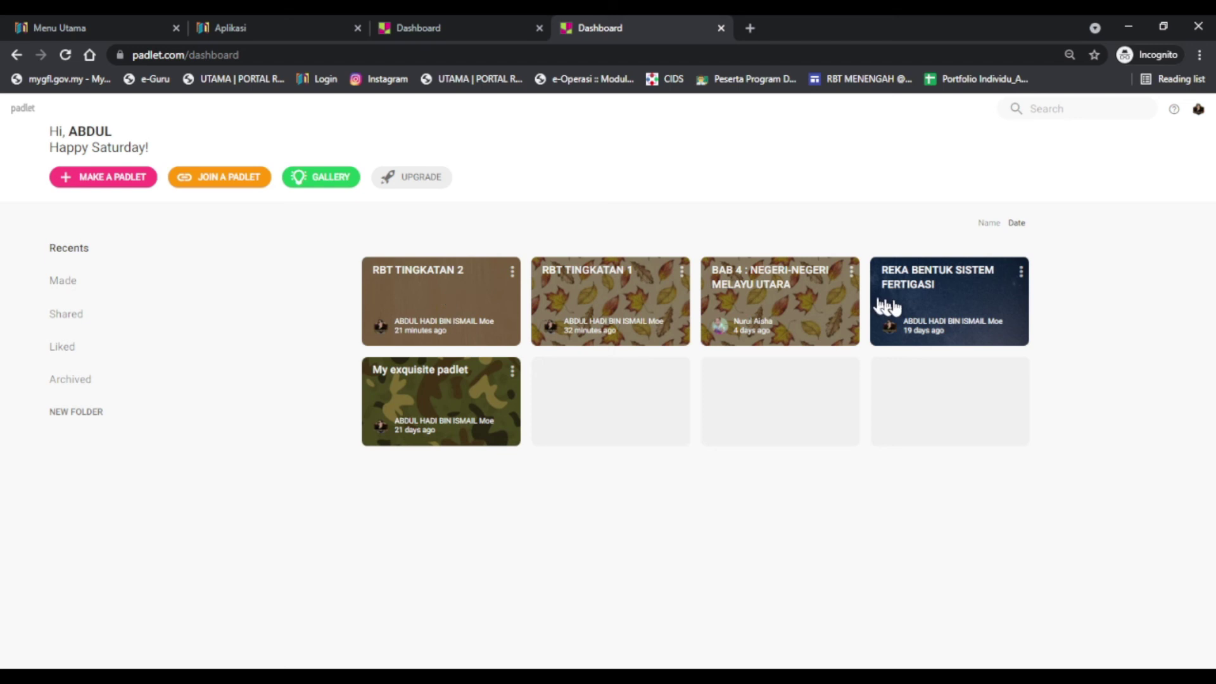
- View the blank format choices for a new padlet and return to the dashboard
left_click(70, 182)
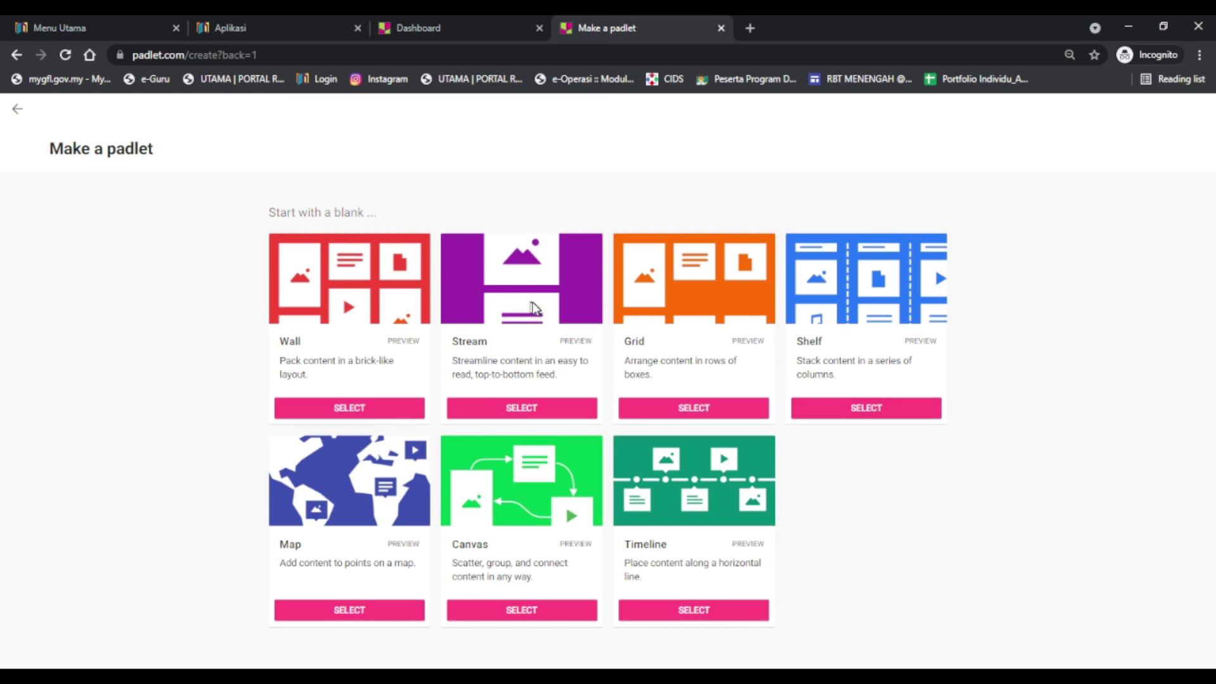
left_click(17, 110)
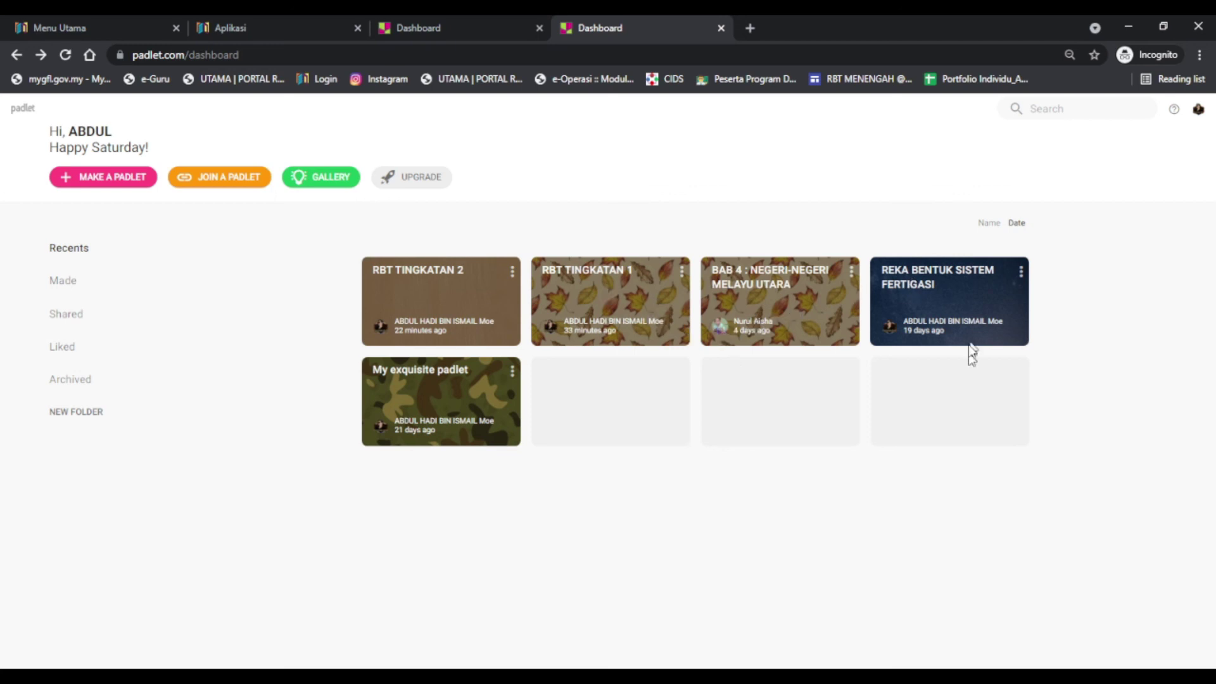
- View the REKA BENTUK SISTEM FERTIGASI and RBT TINGKATAN 1 padlets as layout examples, closing each one
left_click(952, 296)
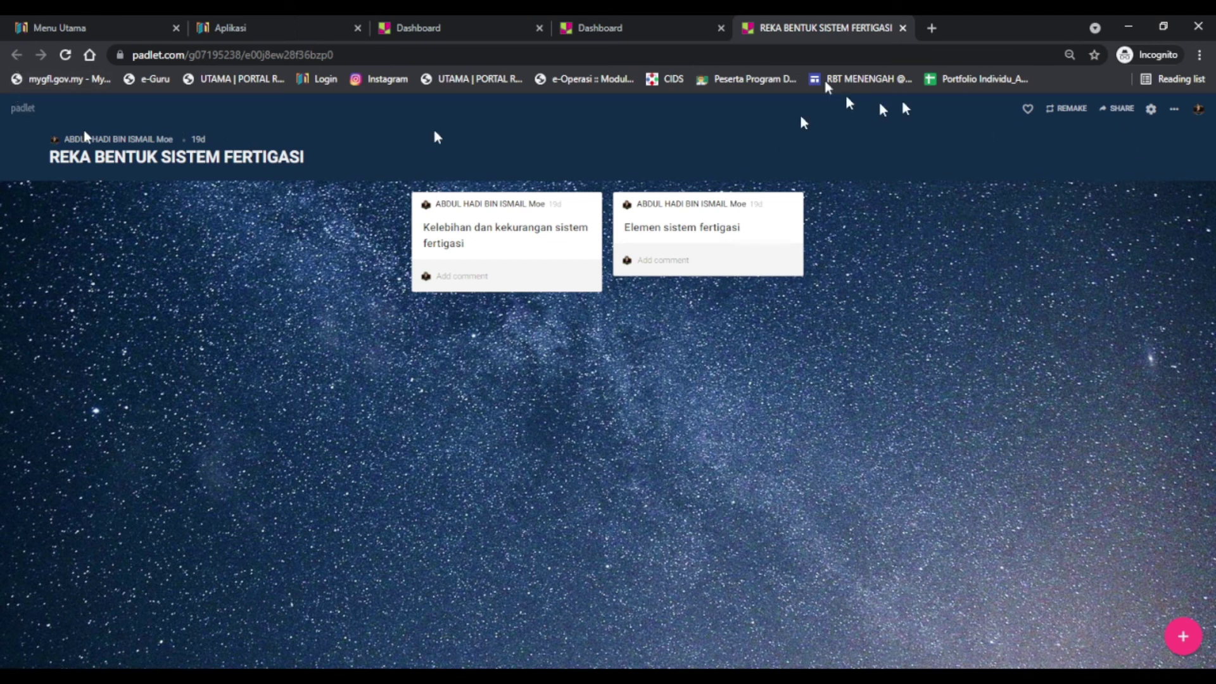
left_click(903, 28)
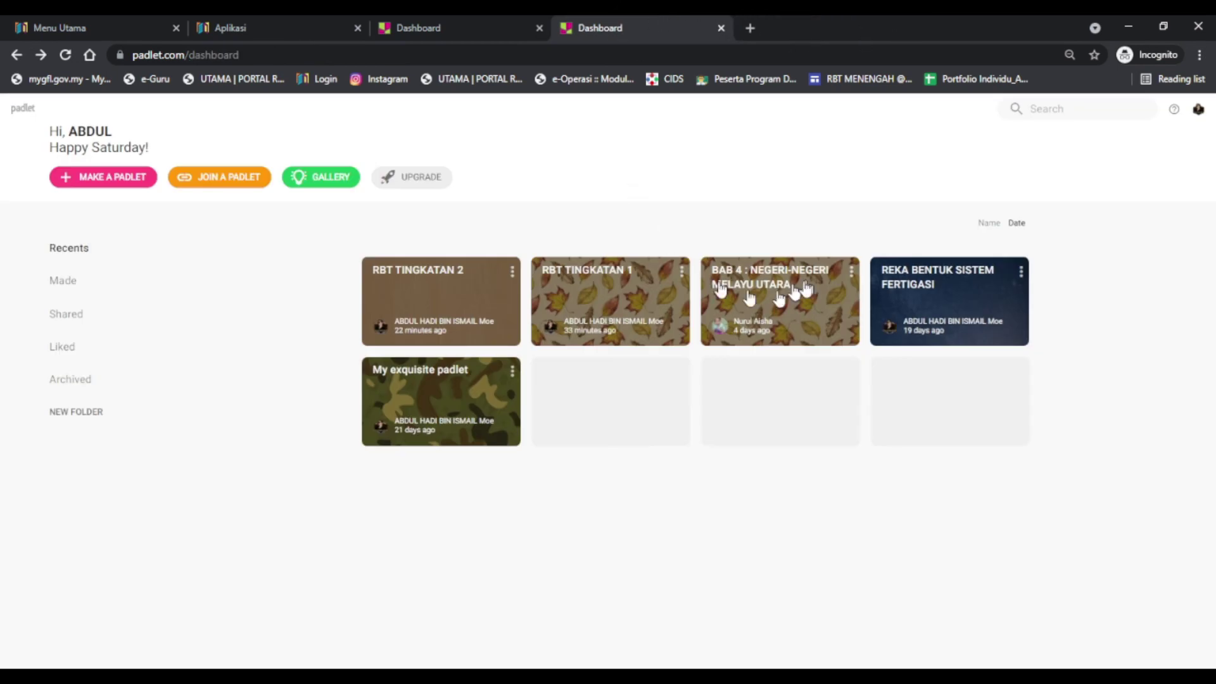
left_click(607, 302)
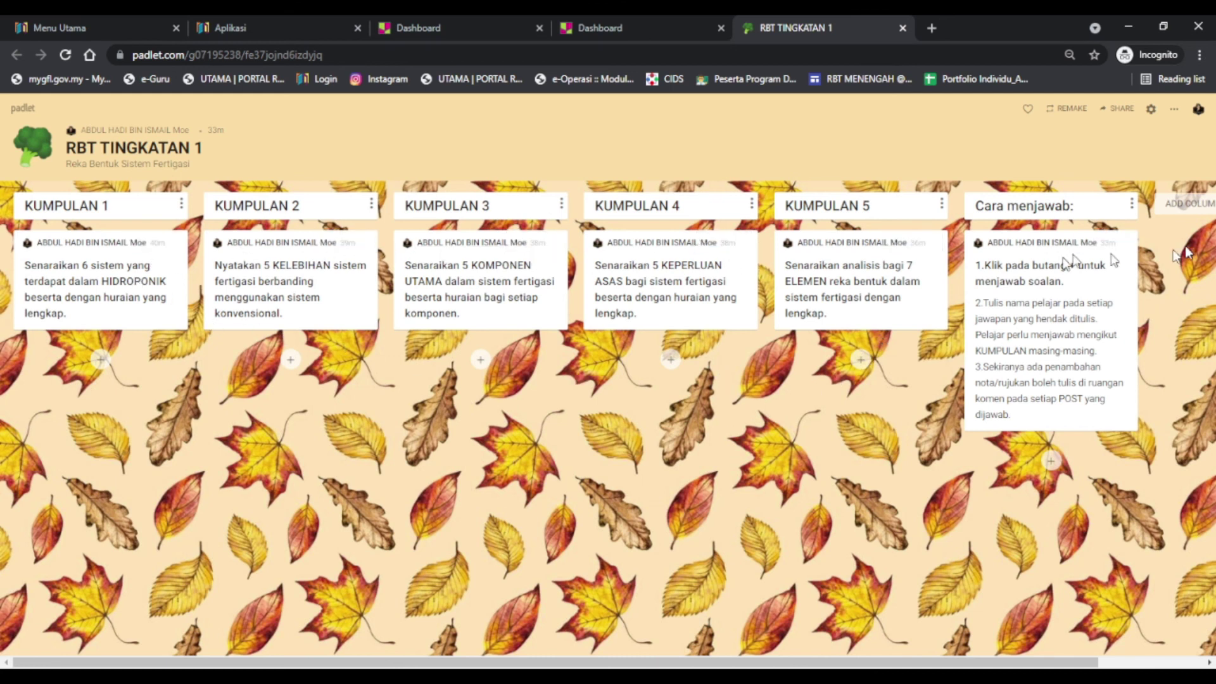
left_click(903, 28)
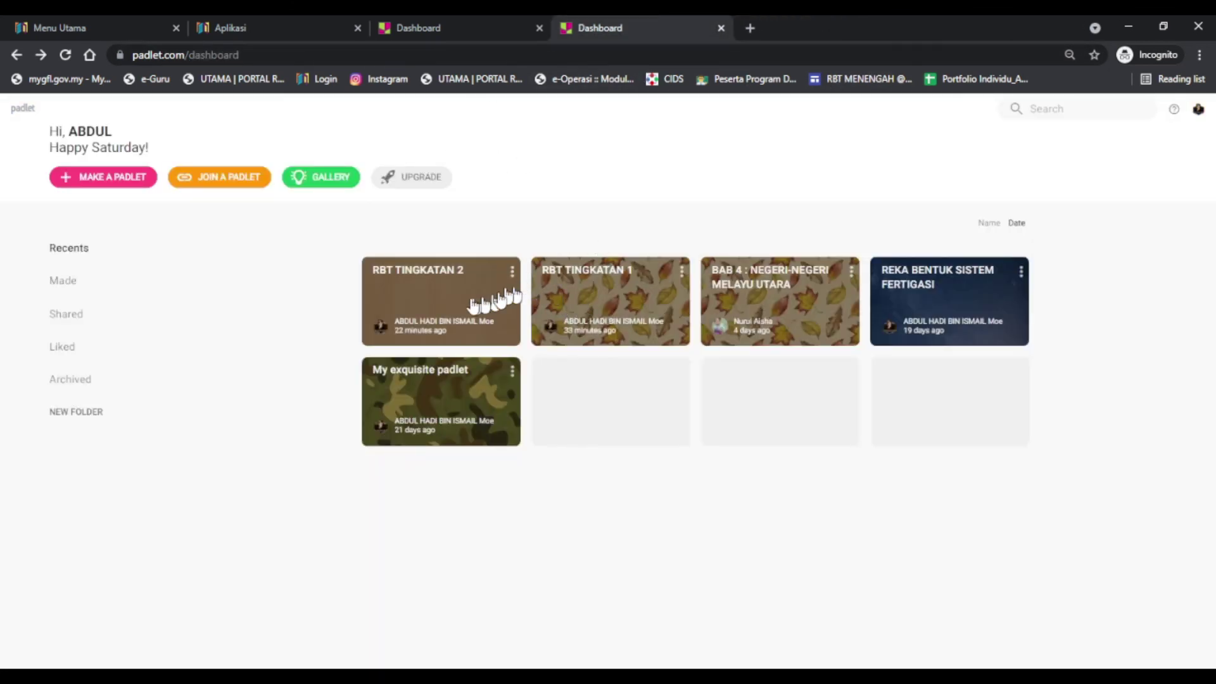
- Examine the circuit question and answering instructions in the RBT TINGKATAN 2 padlet and close it
left_click(452, 300)
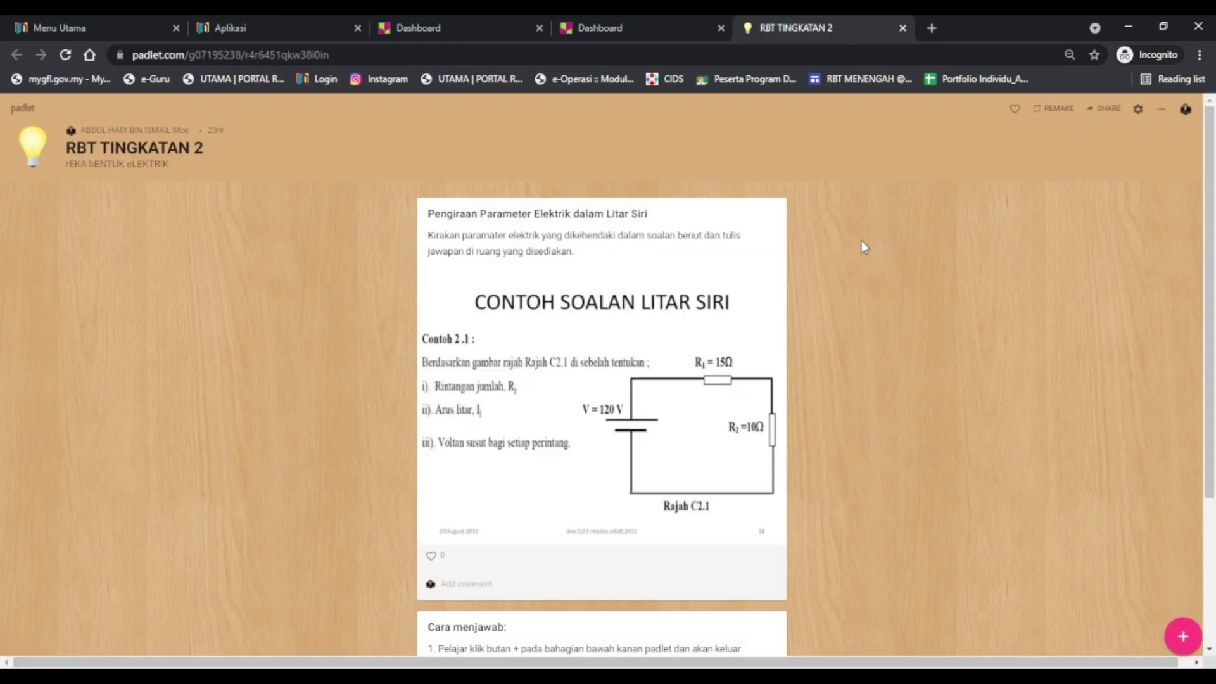
scroll(732, 342, "down", 3)
scroll(732, 340, "up", 3)
scroll(627, 325, "down", 3)
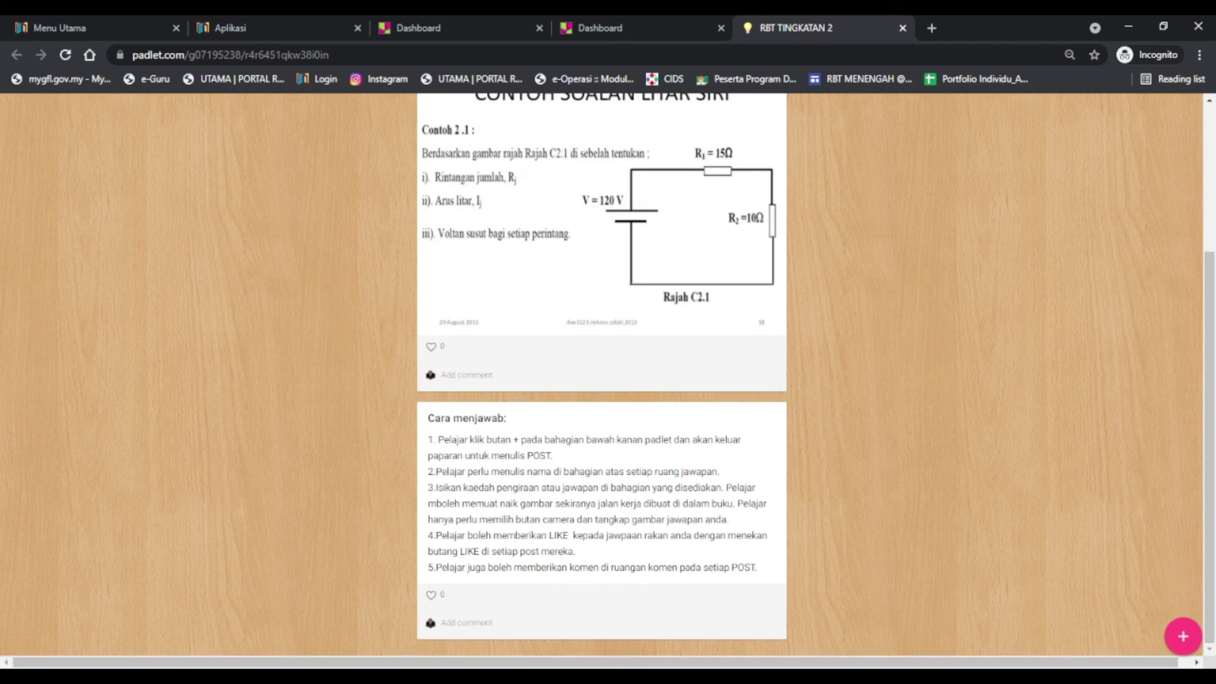
scroll(854, 287, "up", 1)
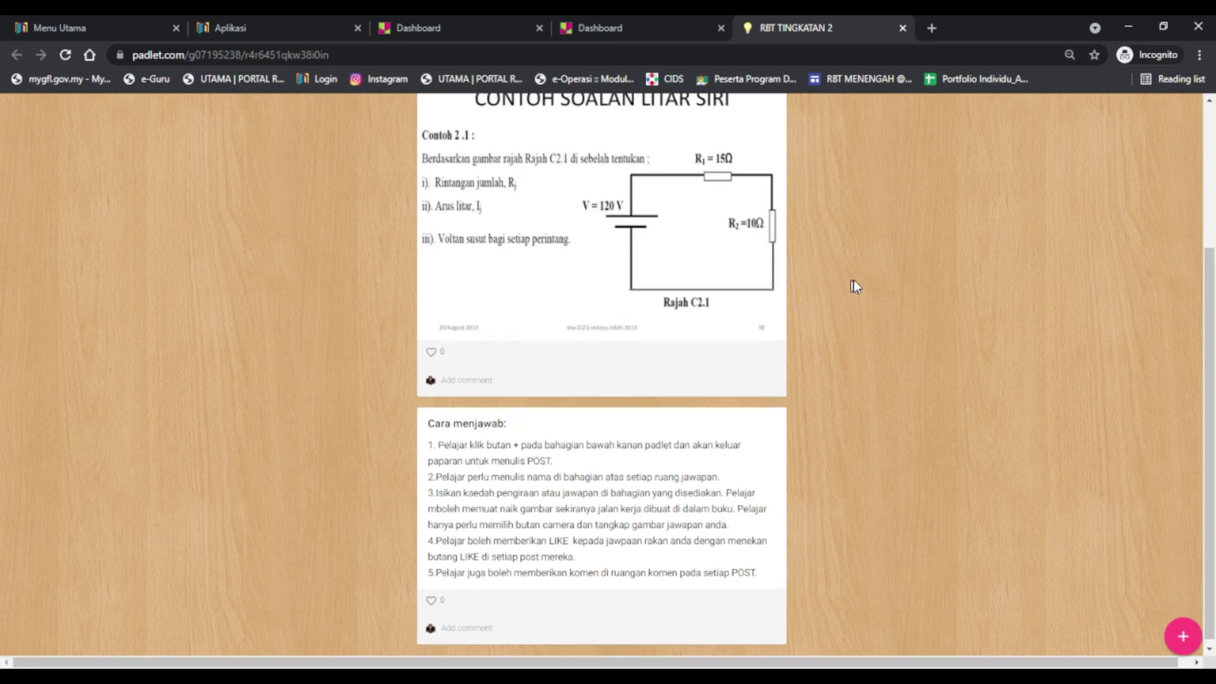
scroll(854, 286, "up", 3)
left_click(903, 28)
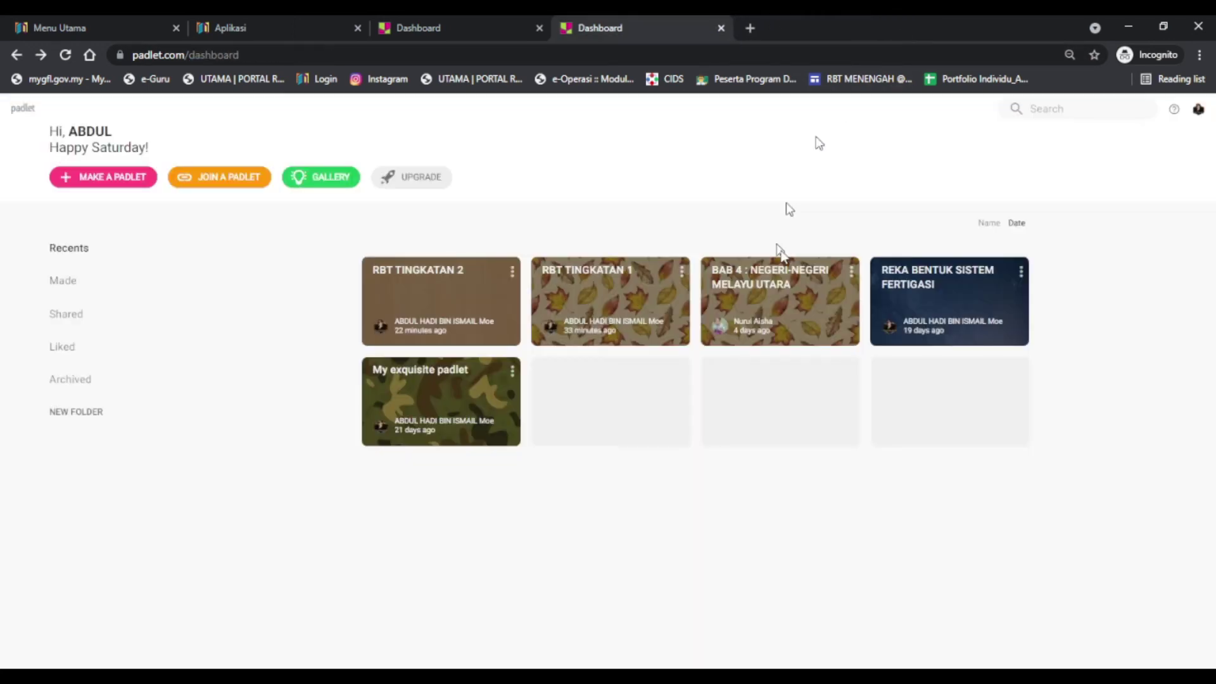
- Start making a new padlet from the dashboard
left_click(100, 178)
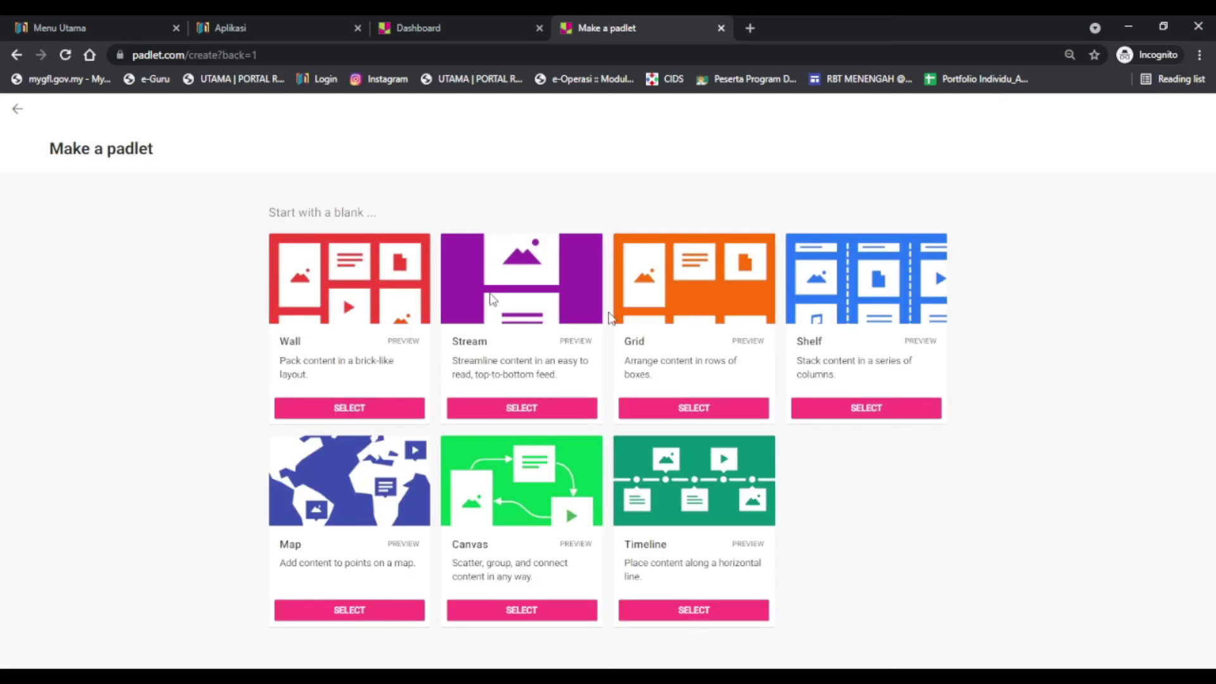